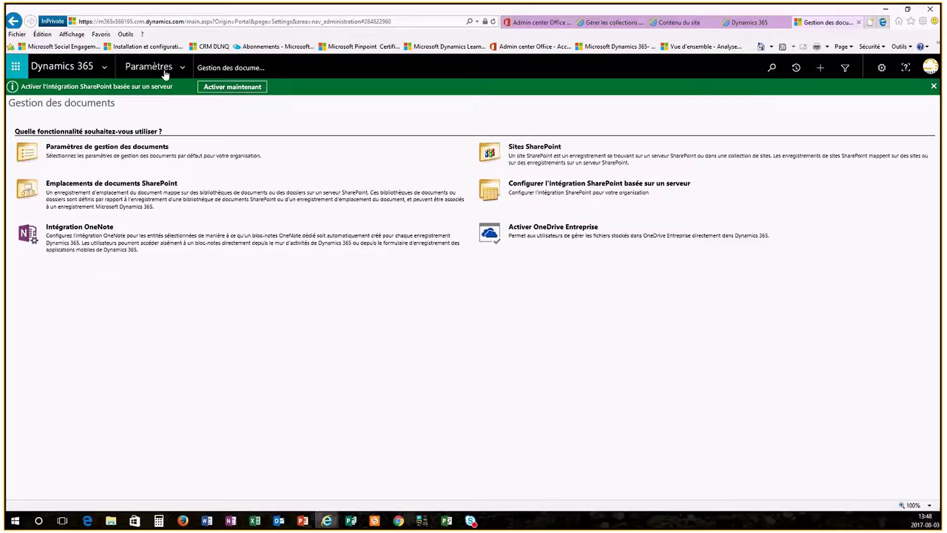
- Start the server-based SharePoint integration setup and proceed with En ligne as the location of the SharePoint sites
left_click(183, 69)
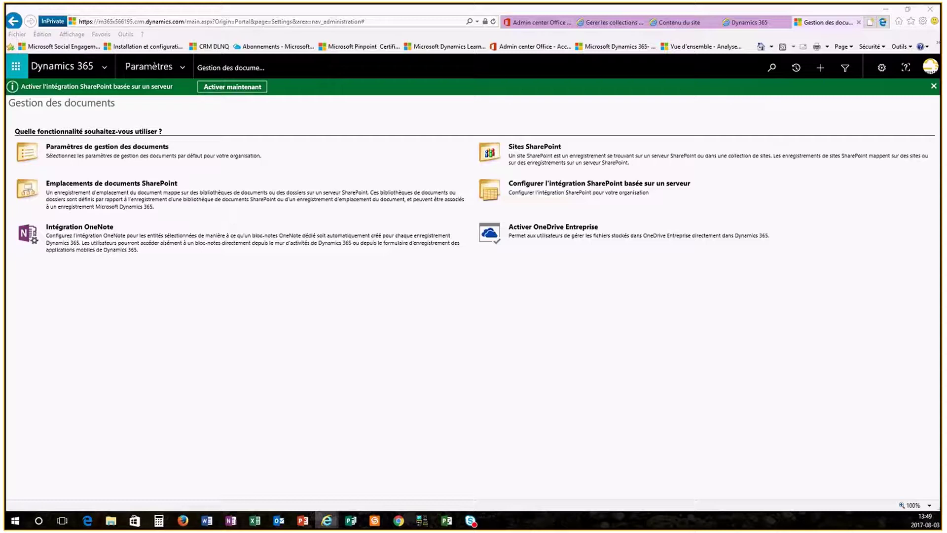
left_click_drag(939, 124, 414, 112)
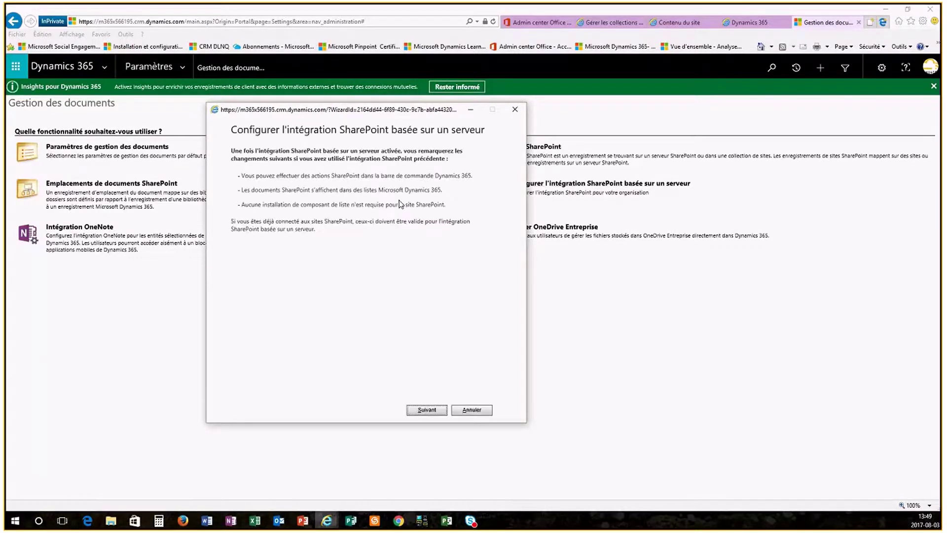
left_click(427, 411)
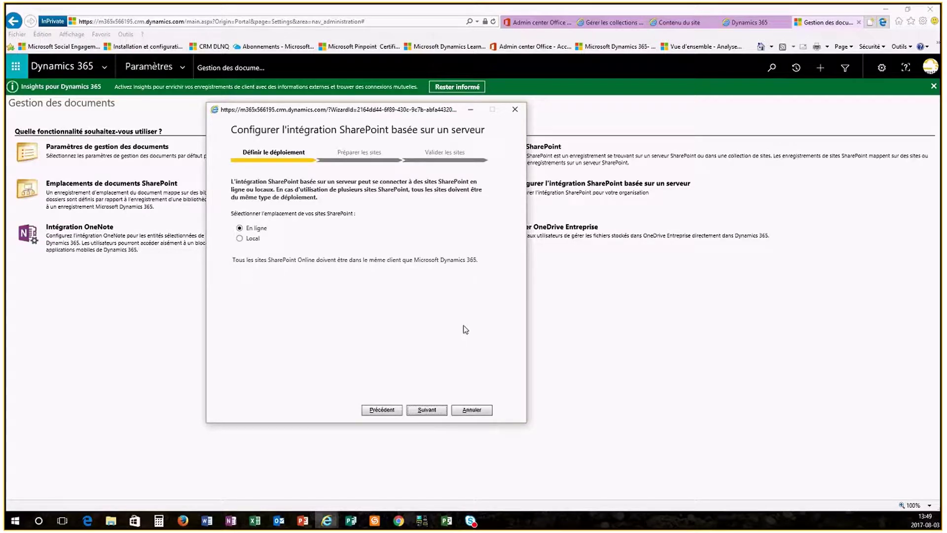
left_click(428, 410)
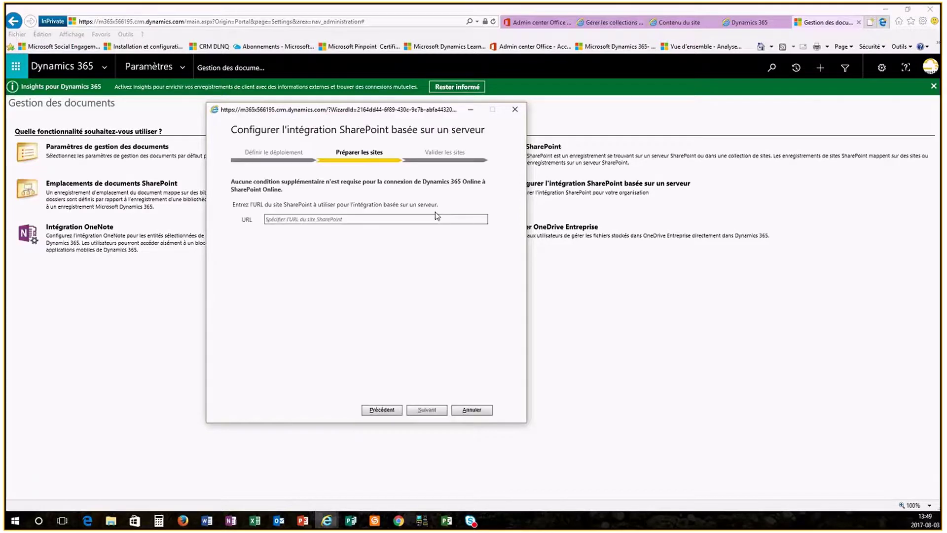
- Copy the web address of the CRM Demo DLNQ SharePoint site
left_click(704, 25)
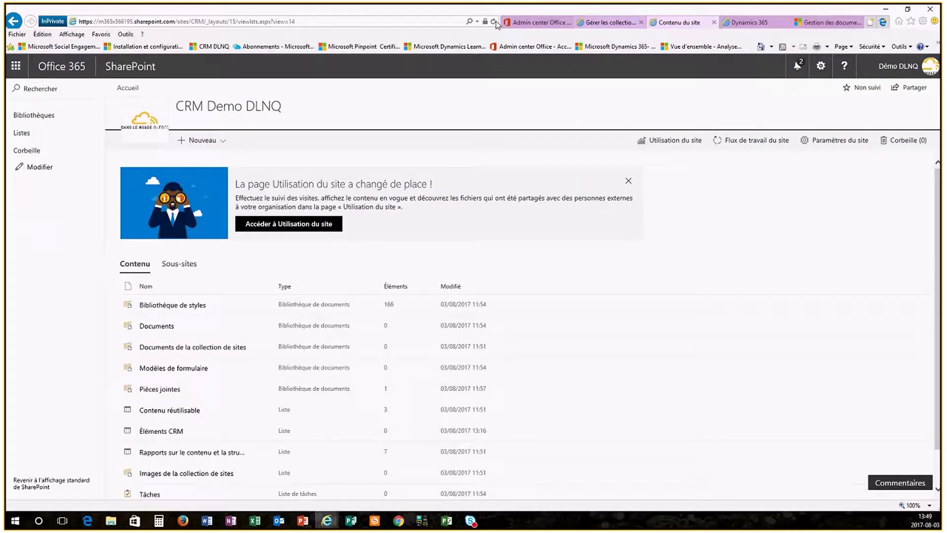
left_click(342, 22)
key("ctrl+c")
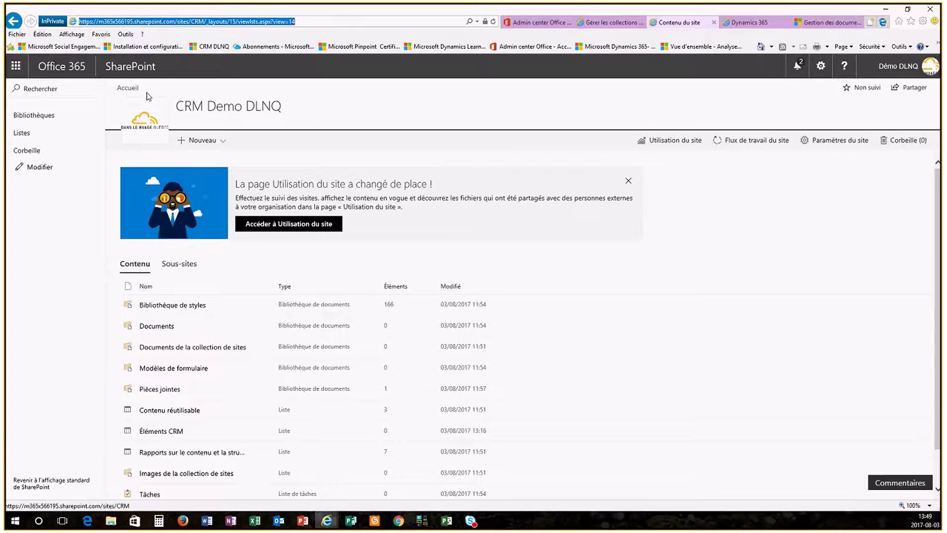
left_click(760, 61)
left_click(819, 23)
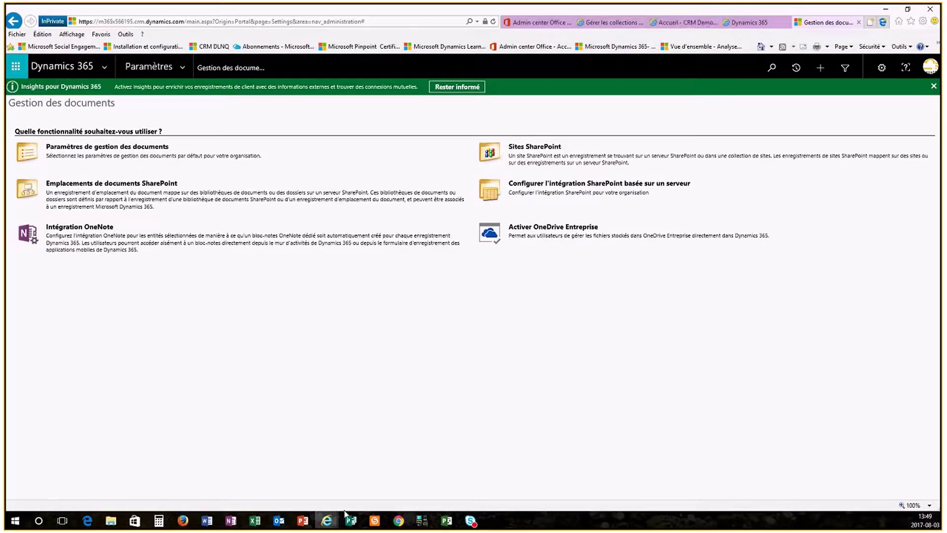
mouse_move(327, 519)
mouse_move(588, 492)
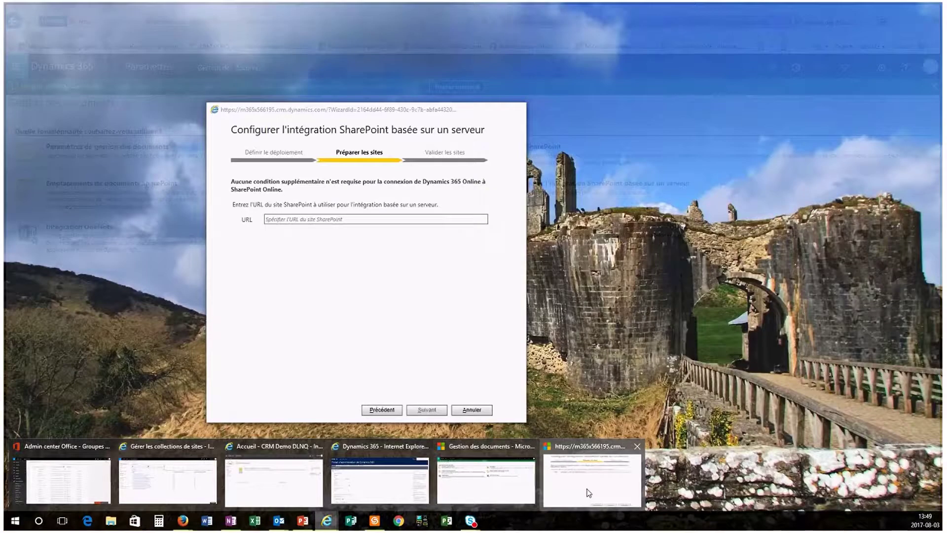
left_click(588, 492)
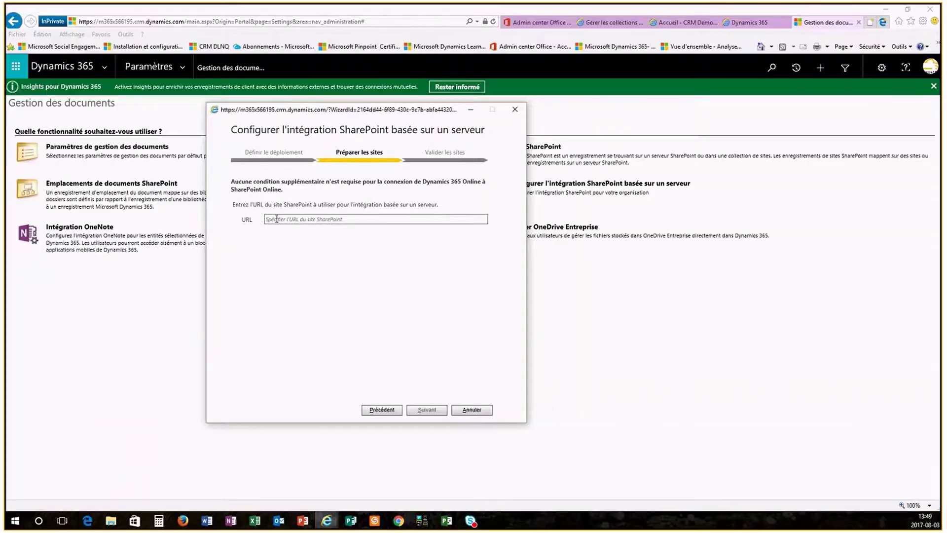
left_click(277, 219)
key("ctrl+v")
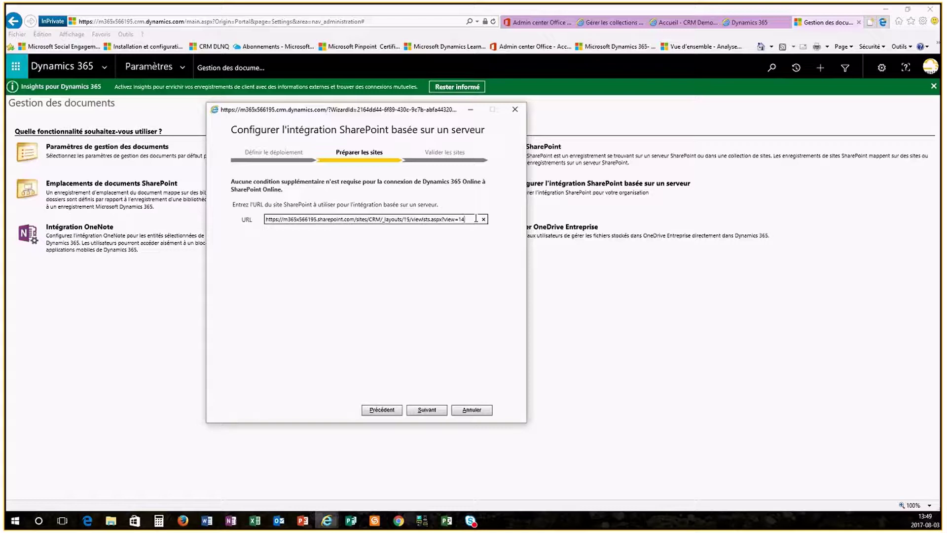
left_click_drag(476, 219, 384, 222)
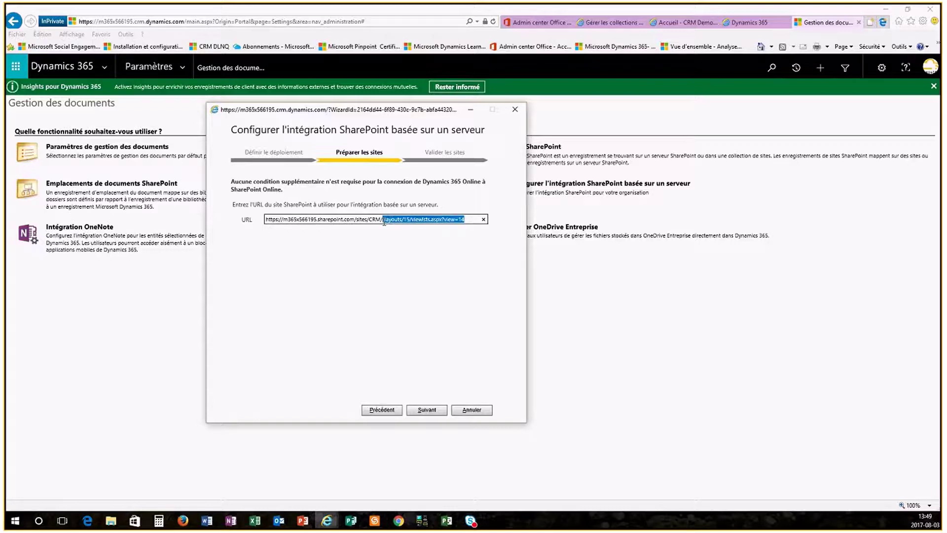
key("Delete")
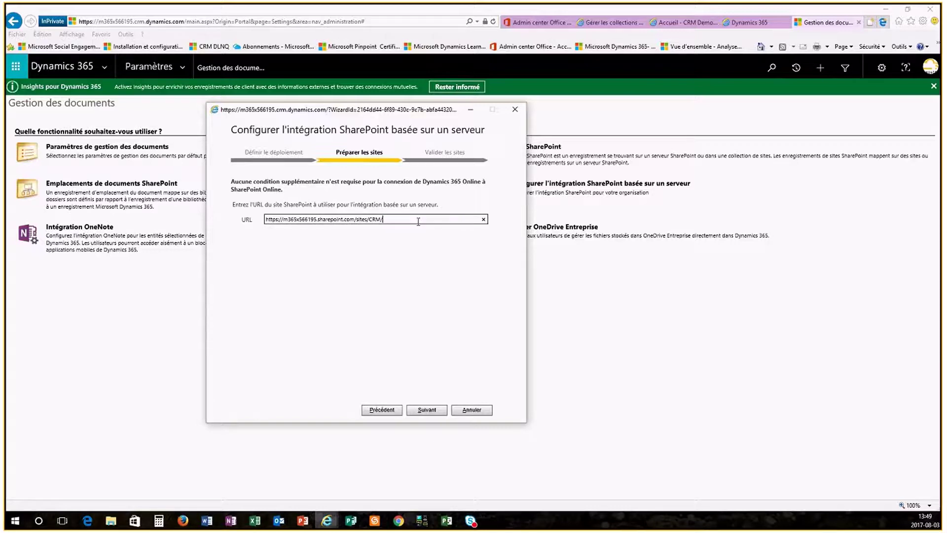
- Validate the SharePoint site and finish the server-based integration wizard
left_click(425, 412)
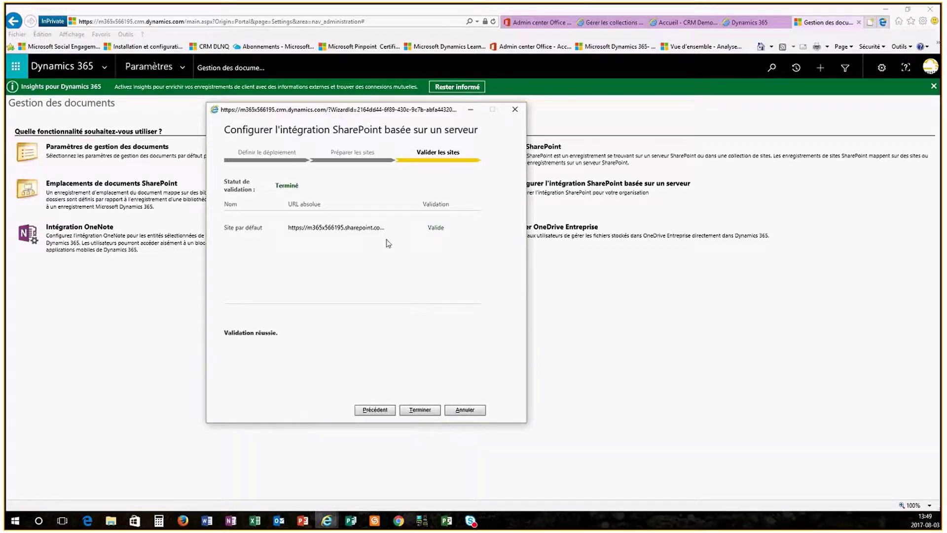
left_click(424, 411)
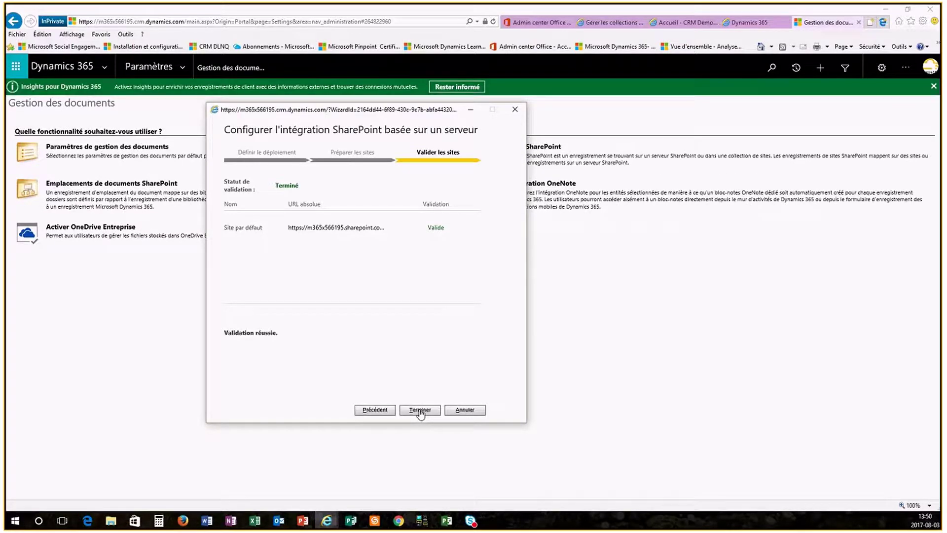
left_click(420, 410)
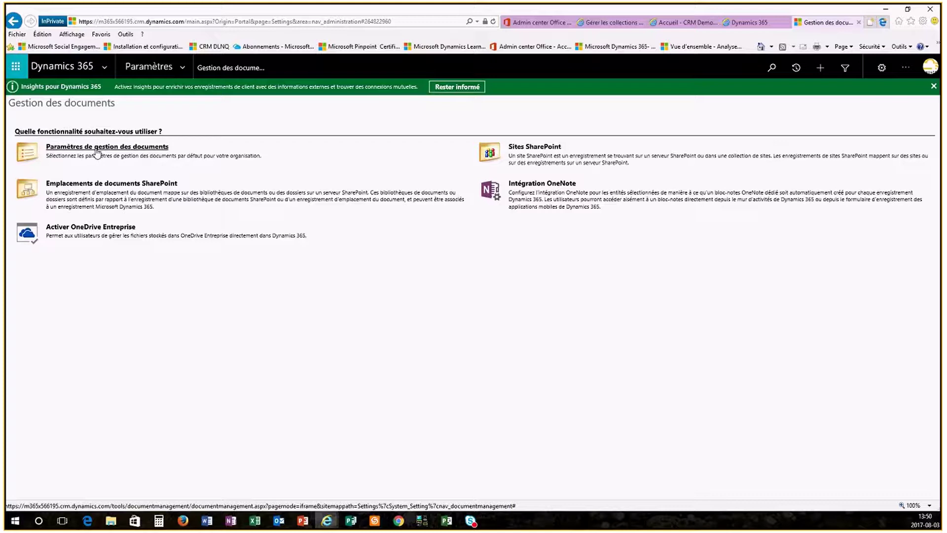
- Open the document management settings and examine which entities in the list are selected for document management
left_click(98, 154)
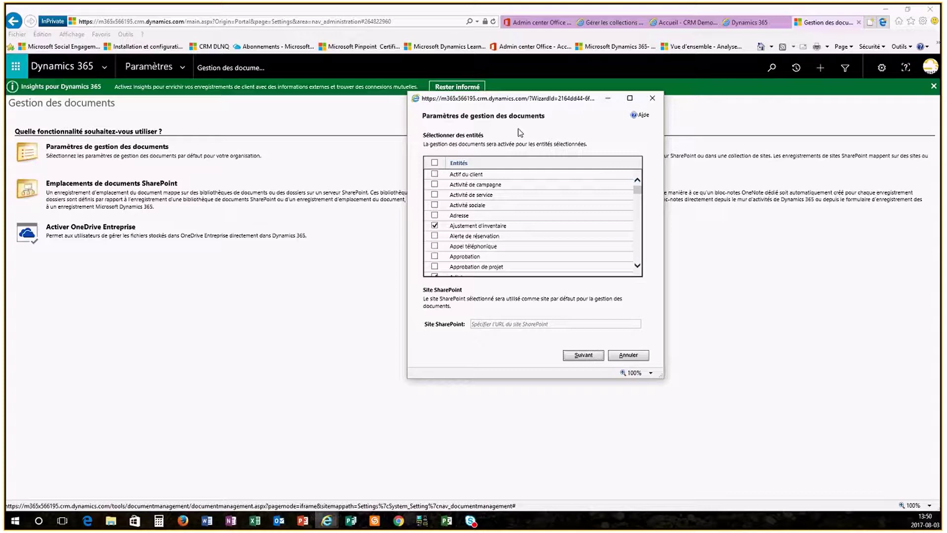
scroll(558, 209, "down", 1)
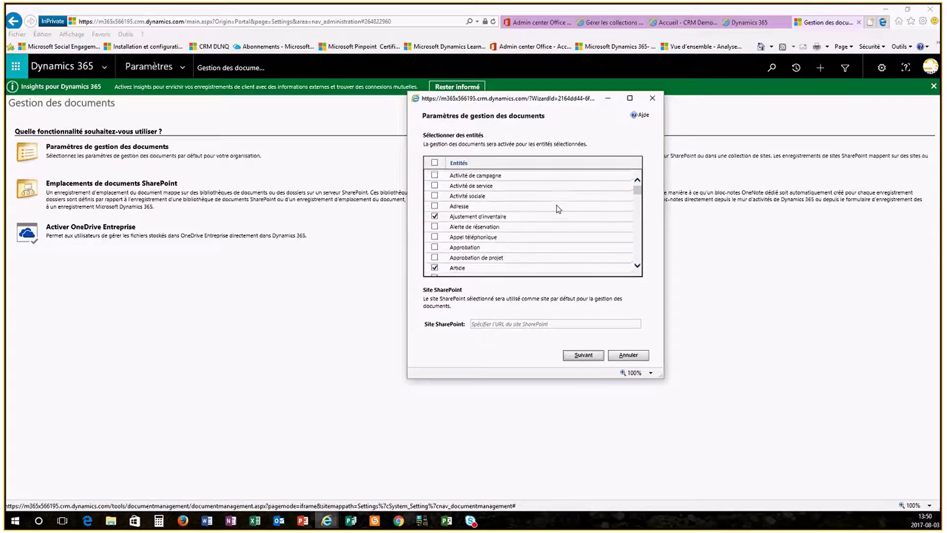
scroll(558, 208, "down", 2)
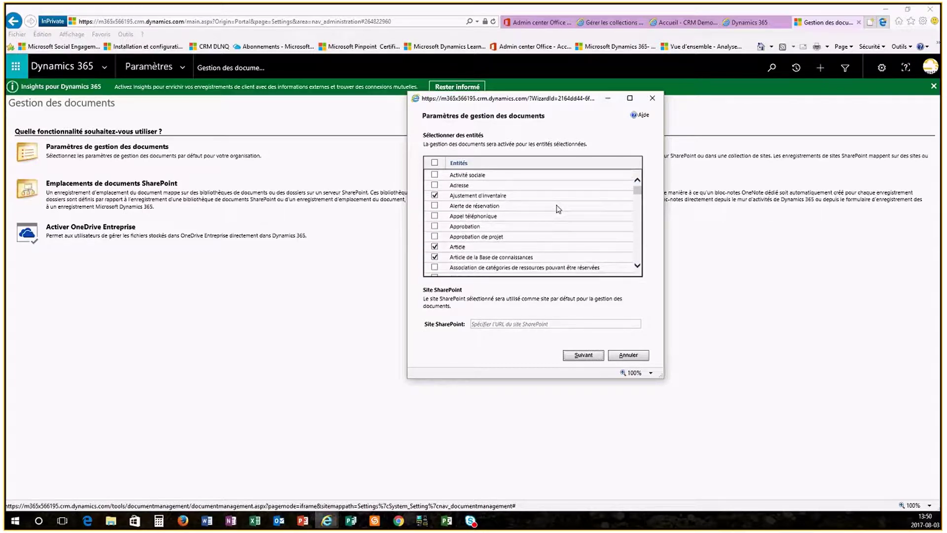
scroll(558, 208, "down", 5)
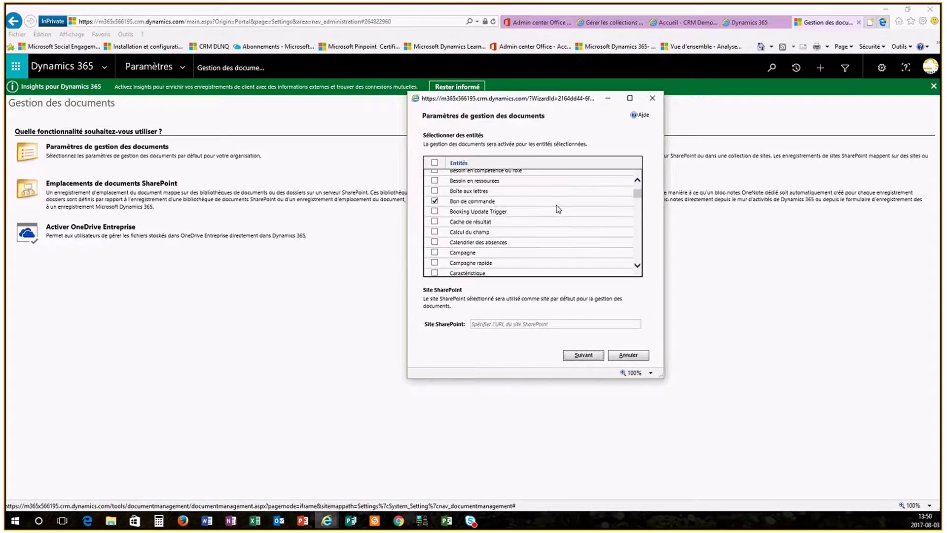
scroll(558, 209, "down", 4)
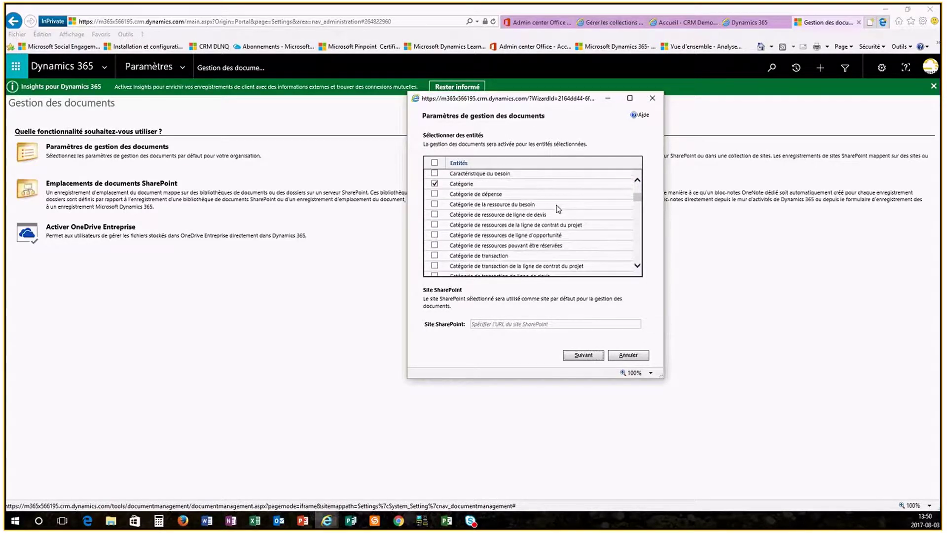
scroll(558, 208, "down", 3)
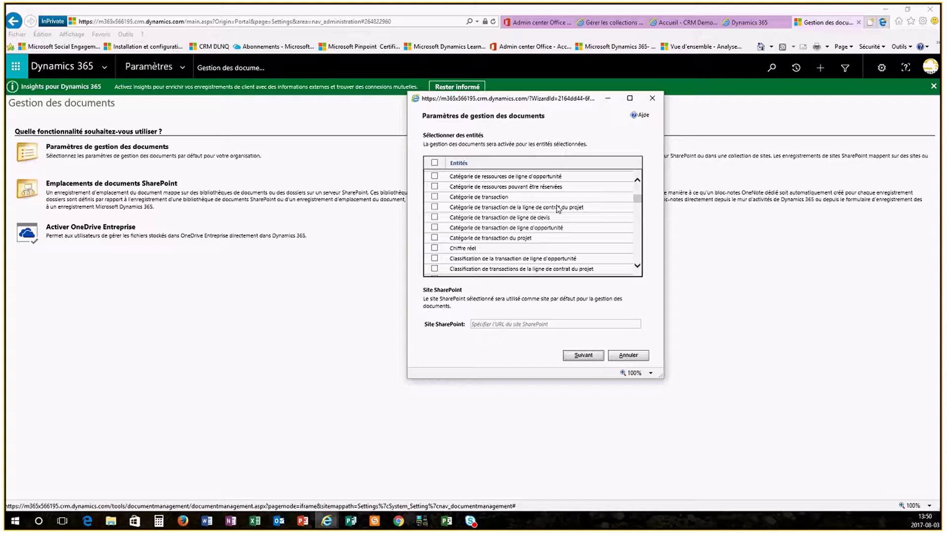
scroll(558, 208, "down", 3)
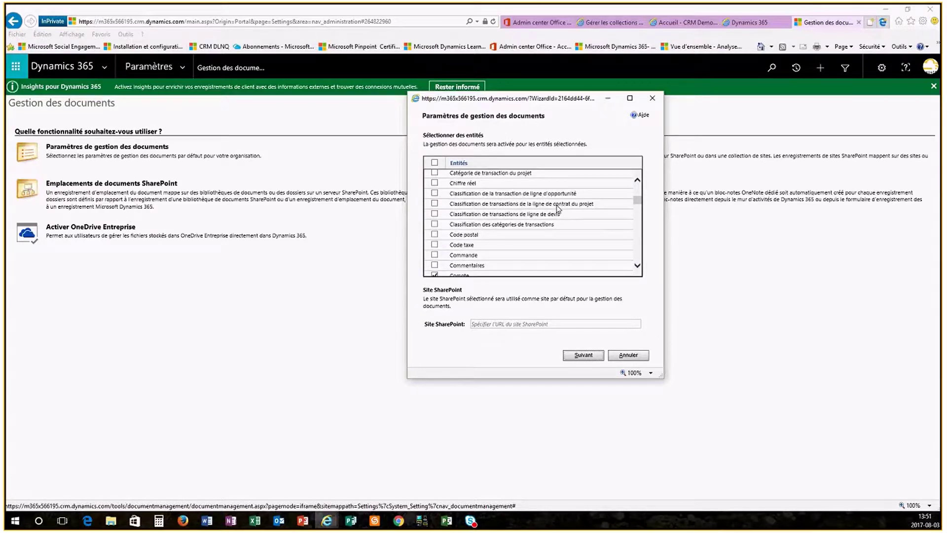
scroll(558, 209, "down", 3)
scroll(558, 209, "down", 4)
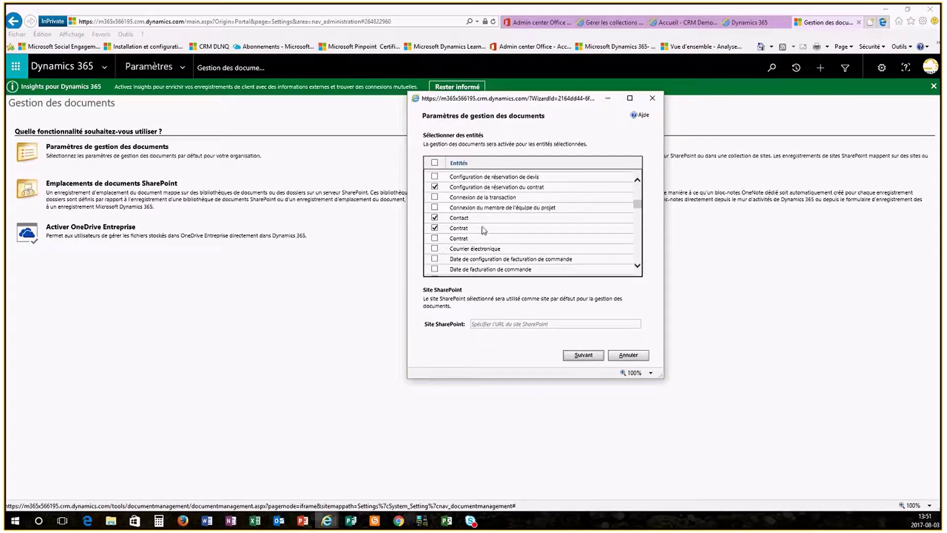
scroll(484, 230, "down", 6)
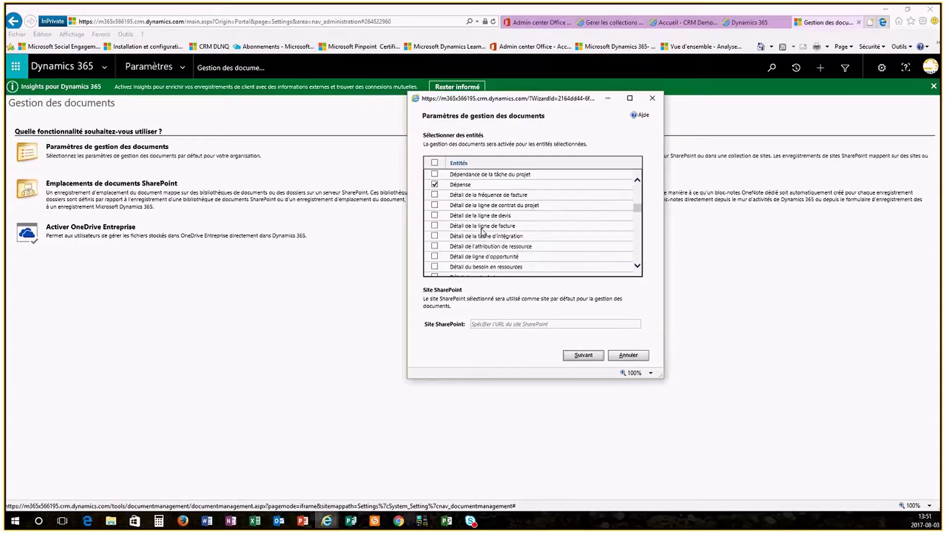
scroll(483, 231, "up", 1)
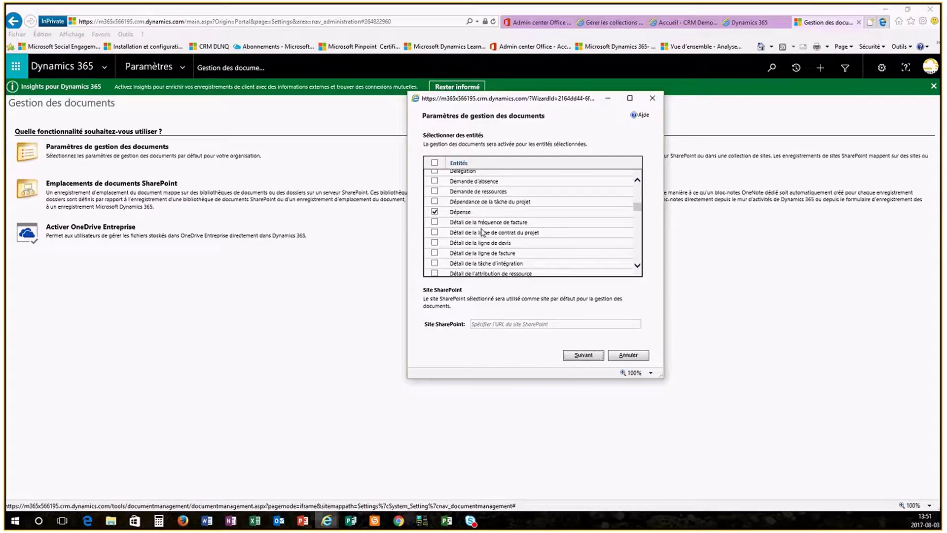
scroll(482, 232, "down", 2)
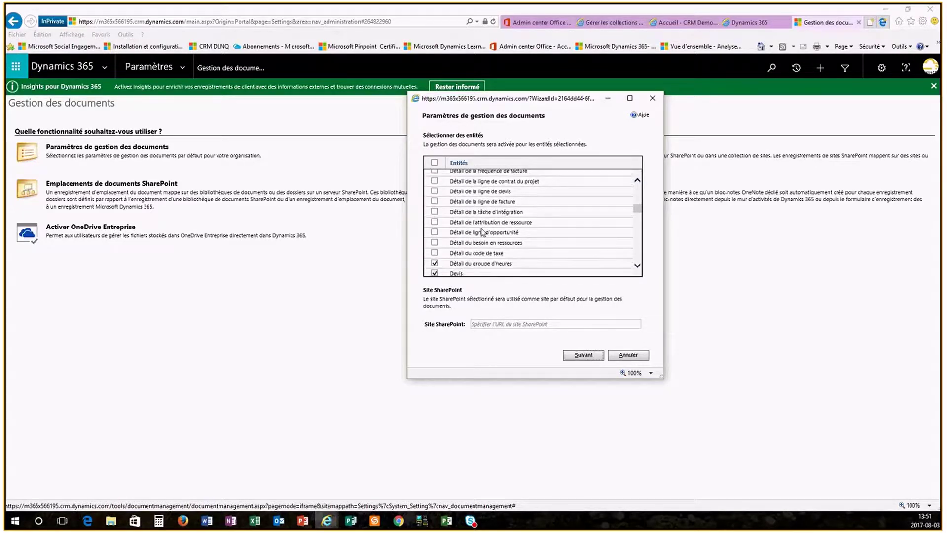
scroll(482, 232, "down", 4)
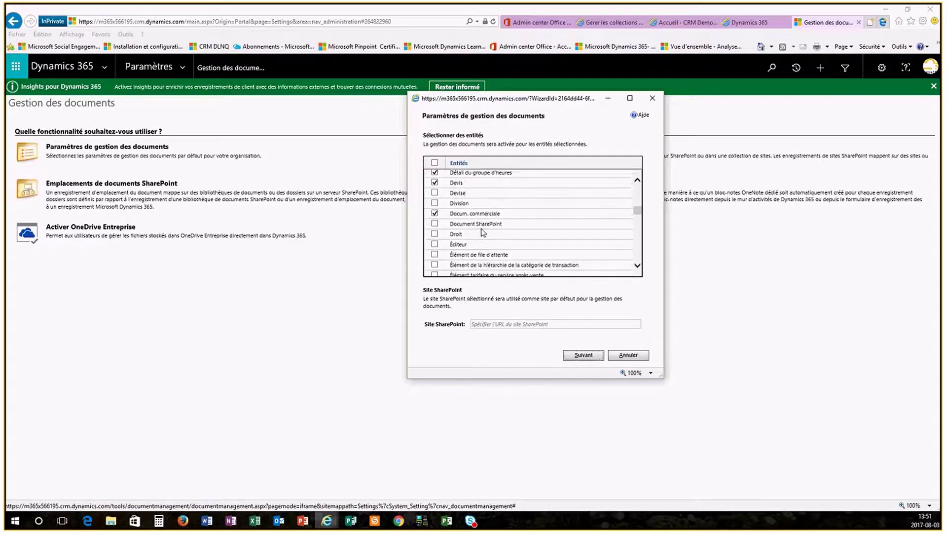
scroll(482, 232, "down", 4)
scroll(482, 233, "down", 4)
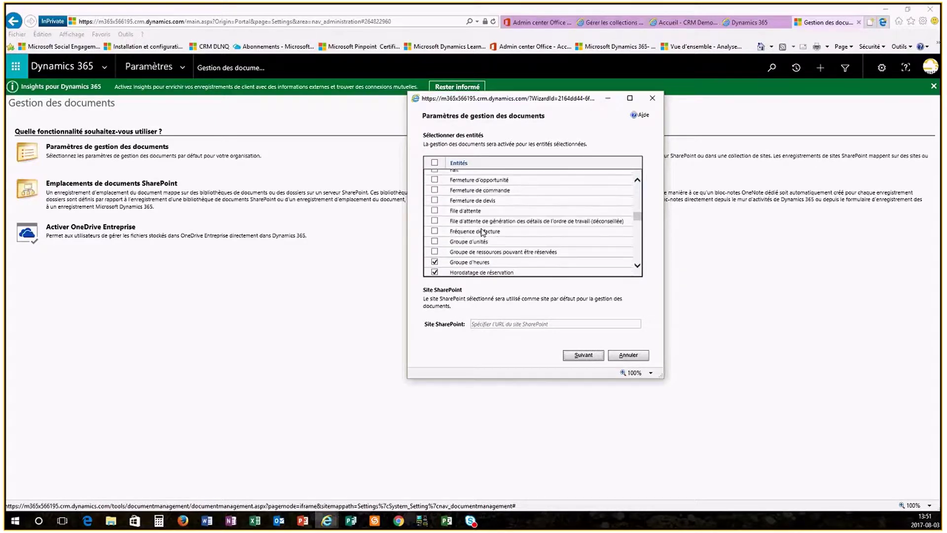
scroll(482, 231, "down", 12)
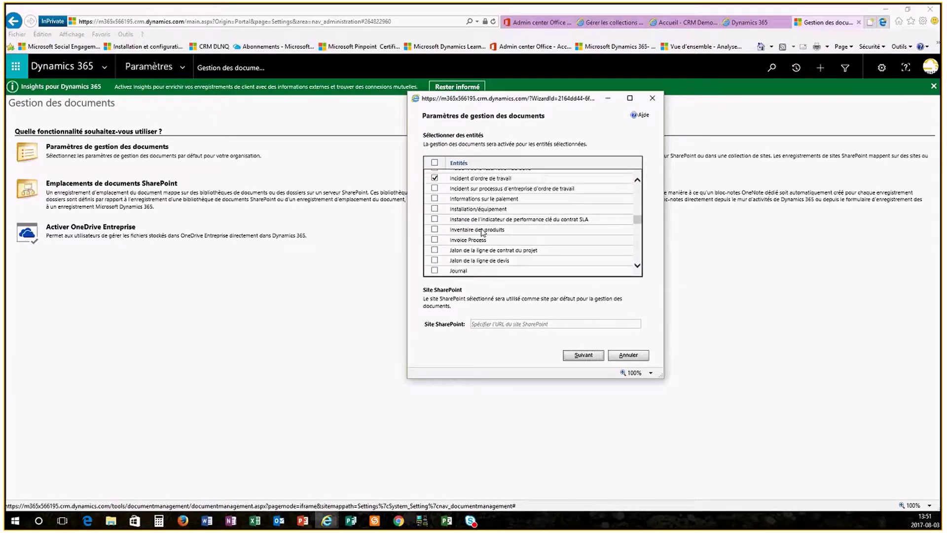
scroll(482, 232, "down", 8)
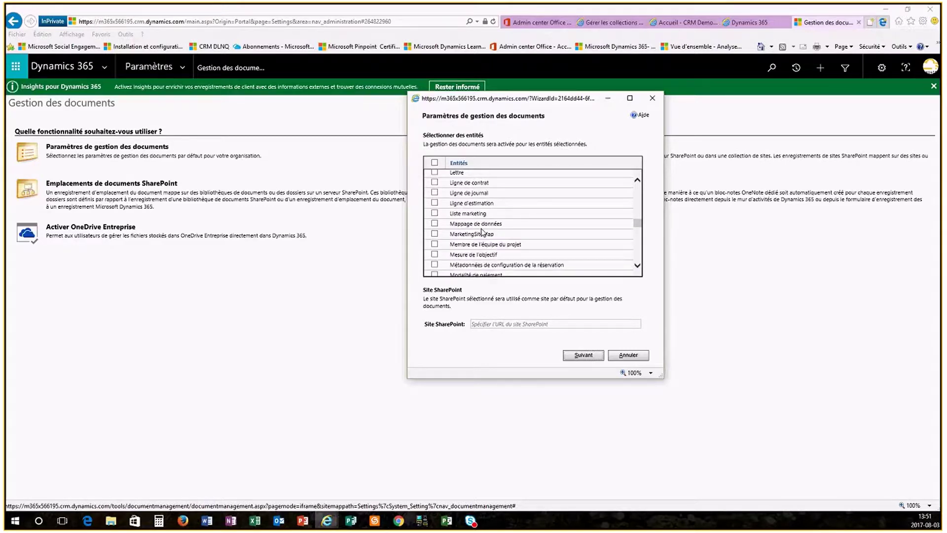
scroll(482, 232, "down", 1)
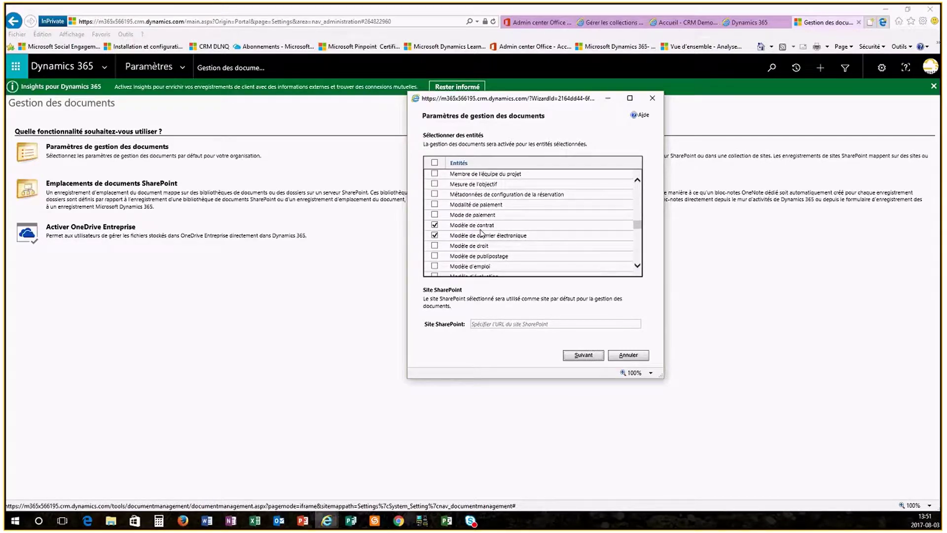
- Select the Modèle de droit and Modèle de publipostage entities for document management
scroll(500, 244, "down", 1)
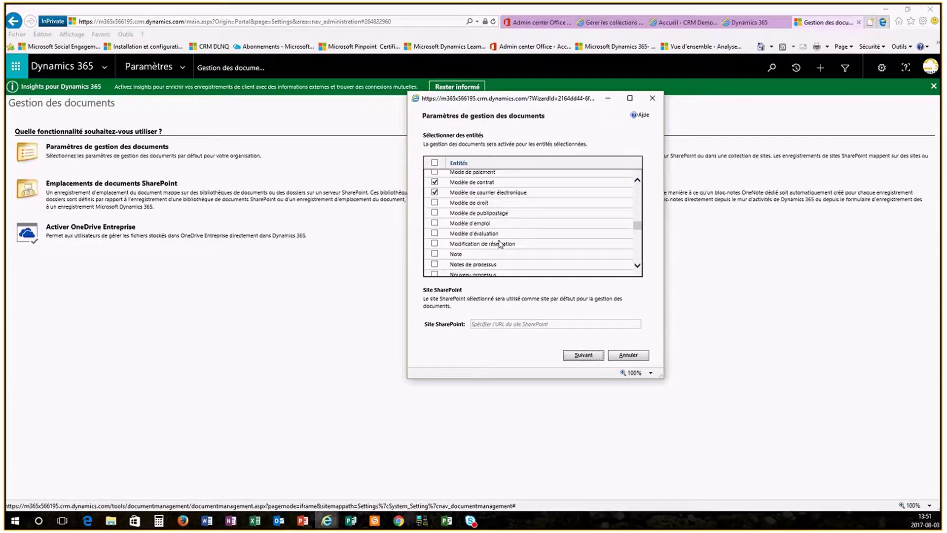
scroll(444, 212, "down", 1)
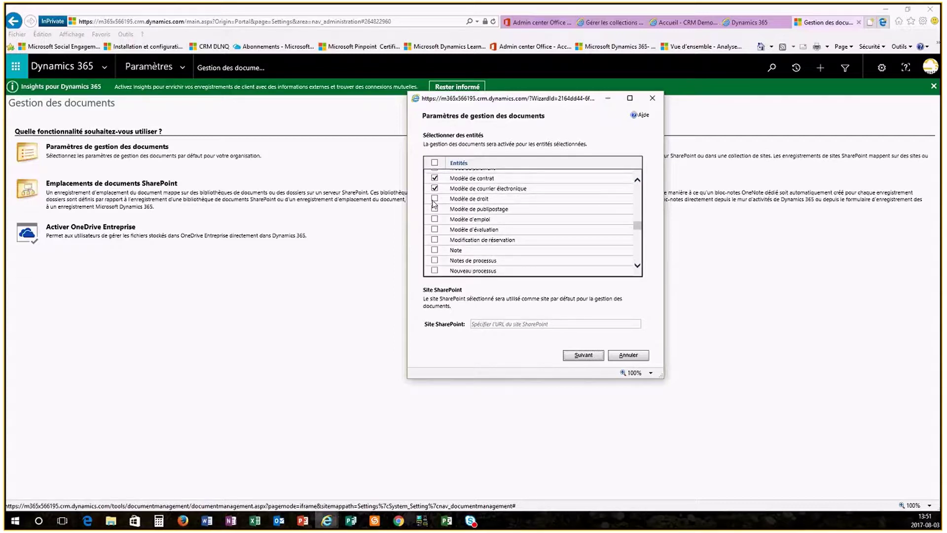
left_click(434, 199)
left_click(434, 209)
scroll(584, 221, "down", 3)
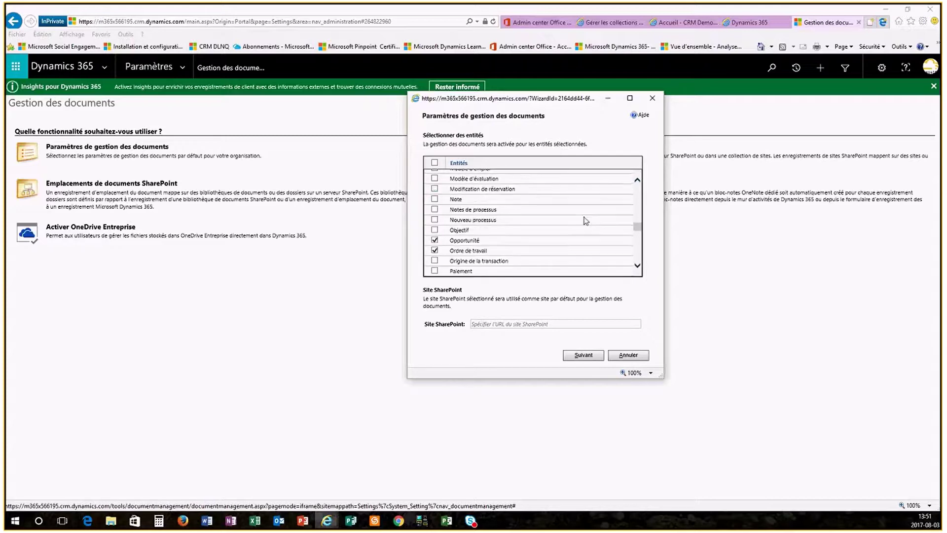
scroll(584, 220, "down", 6)
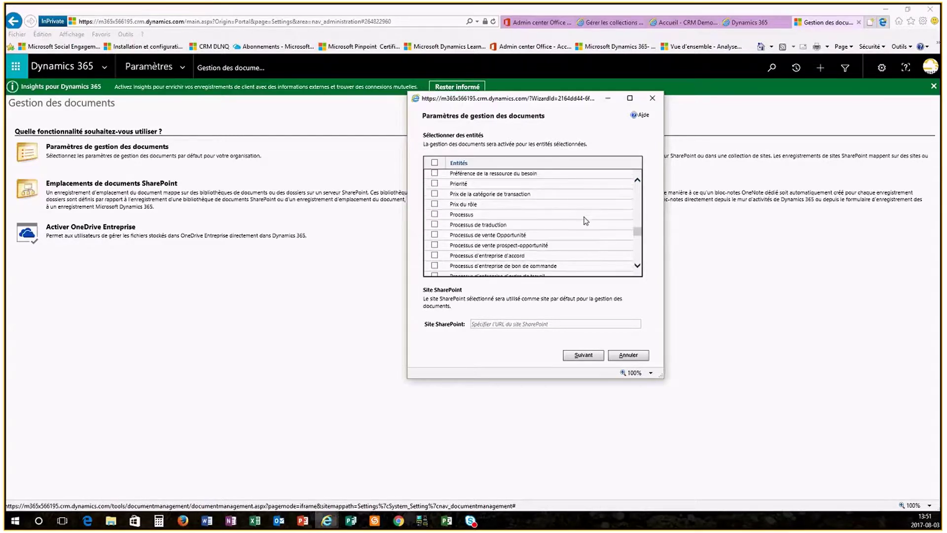
left_click(521, 321)
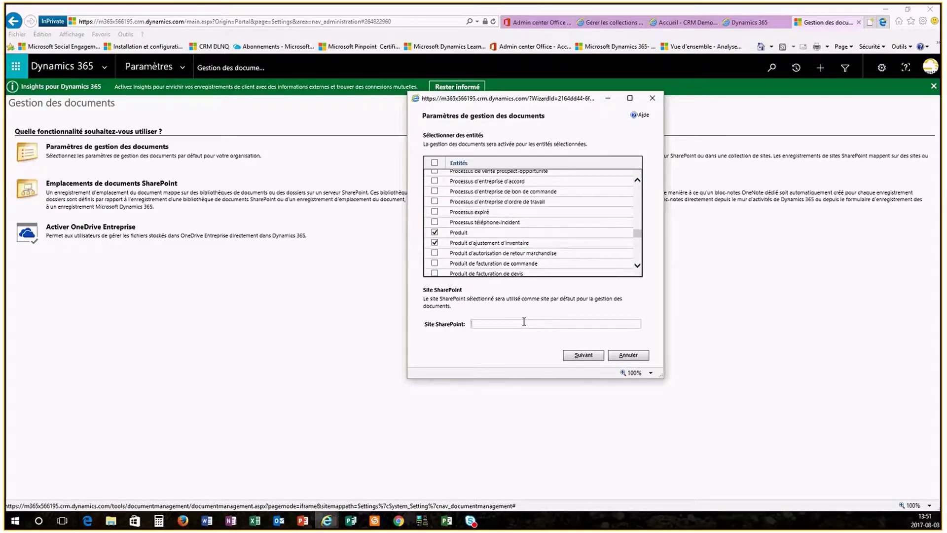
type("https://m365x566195.sharepoint.com/sites/CRM/_layouts/15/viewlsts.aspx?view=14")
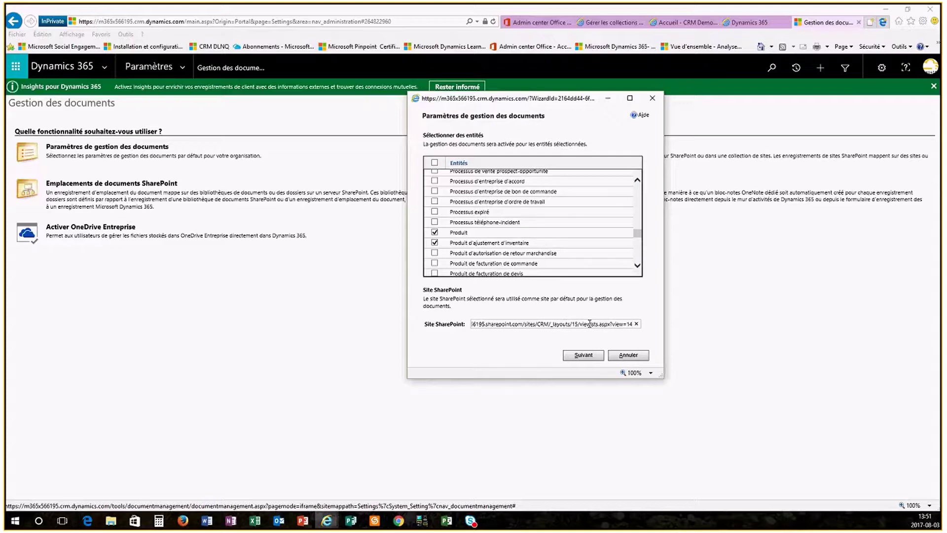
left_click_drag(587, 324, 637, 325)
key("BackSpace")
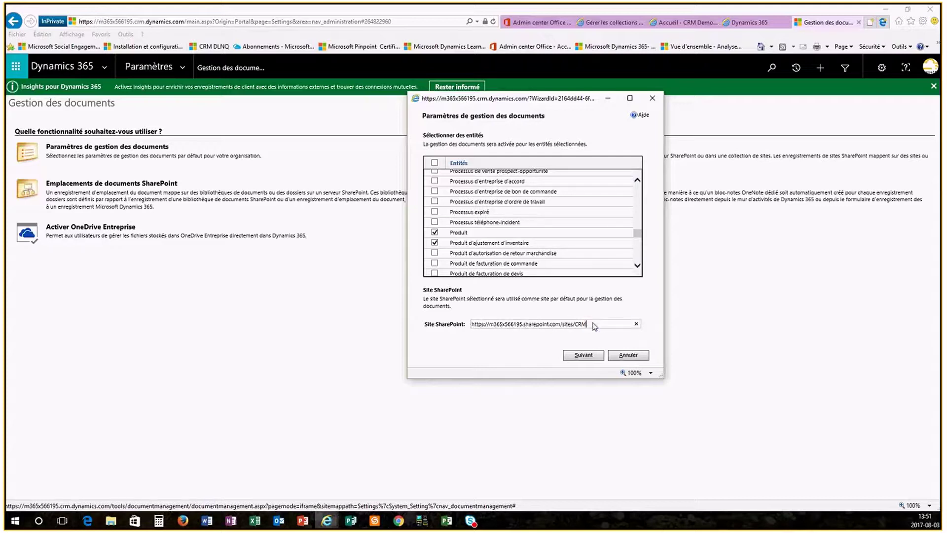
type("/")
left_click(583, 360)
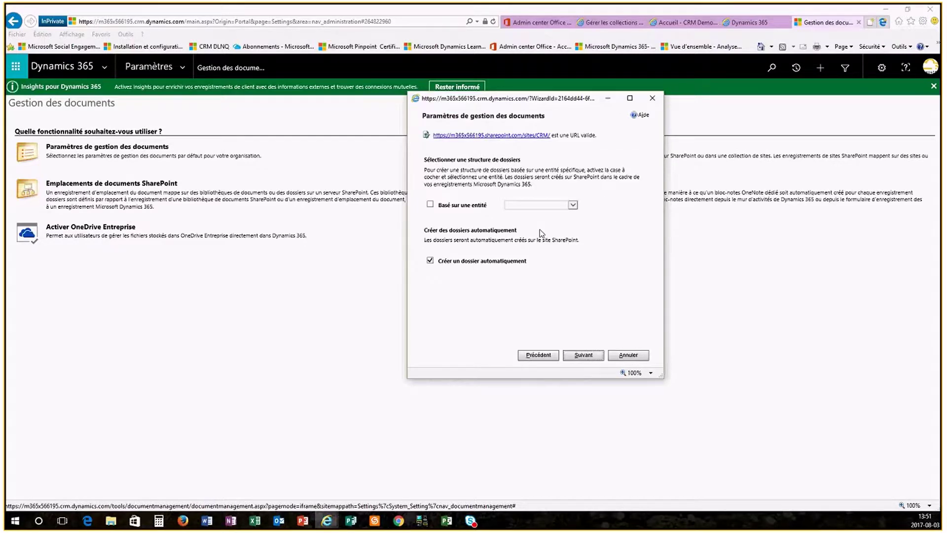
- Base the SharePoint folder structure on the Compte entity
left_click(432, 205)
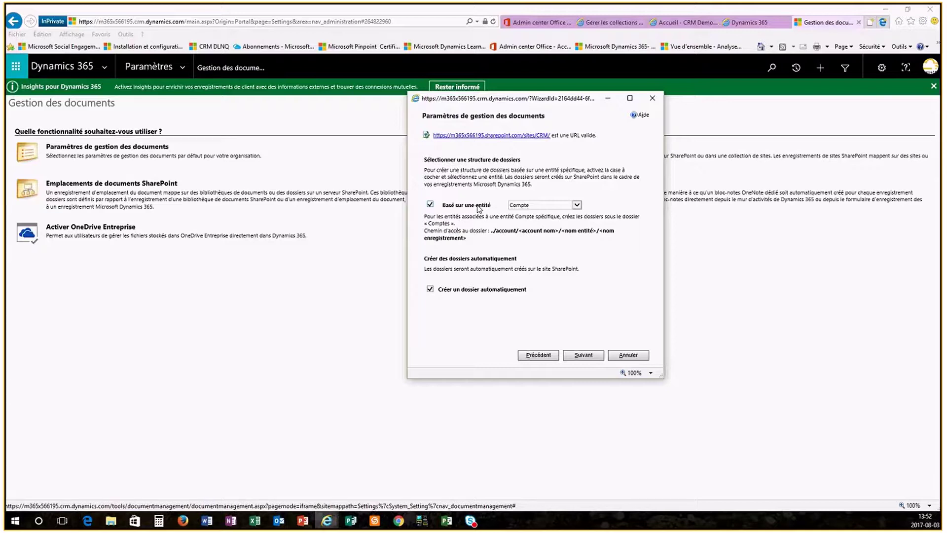
left_click(580, 206)
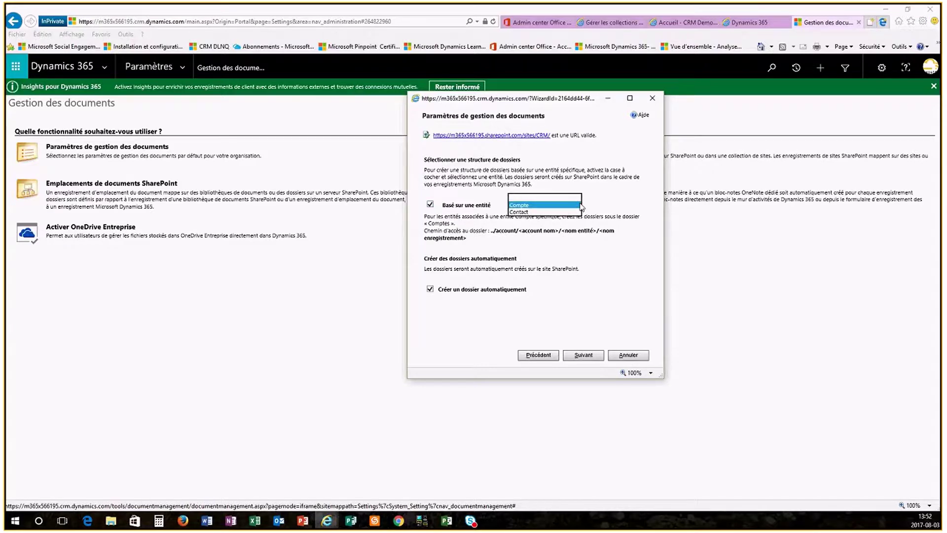
left_click(581, 206)
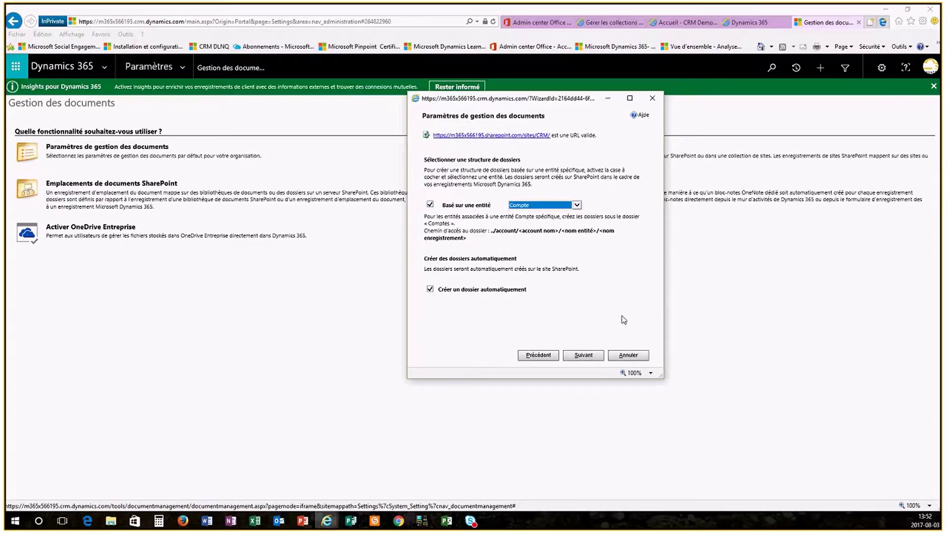
- Create the document libraries on the SharePoint site and finish the document management wizard
left_click(584, 356)
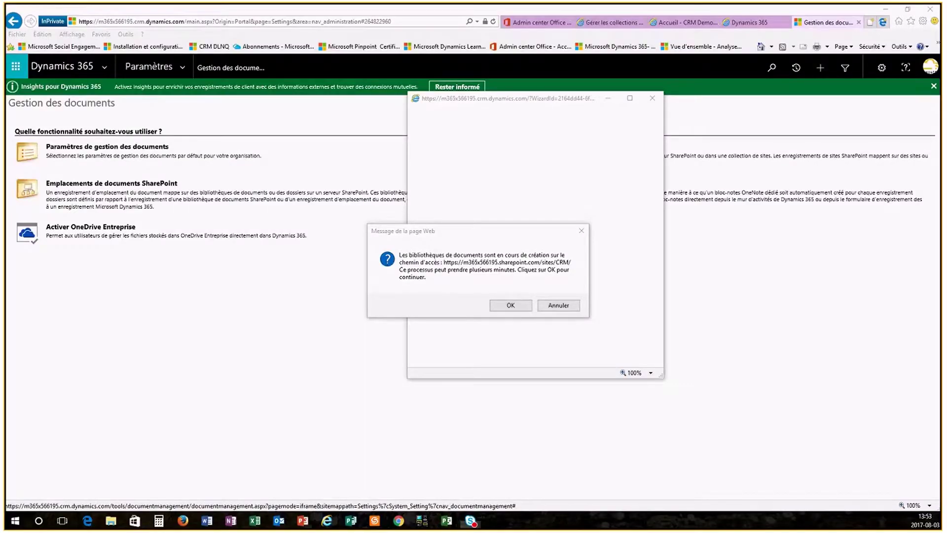
left_click(512, 305)
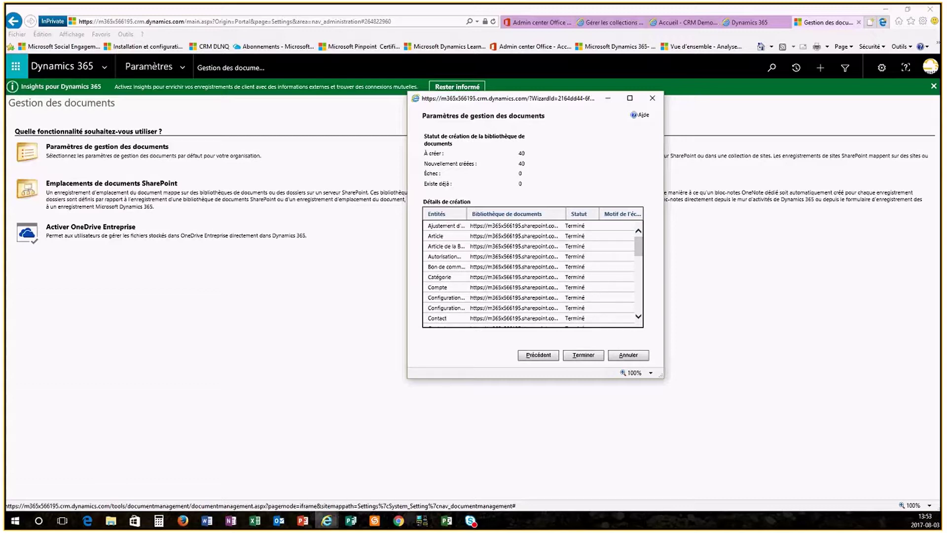
left_click(589, 355)
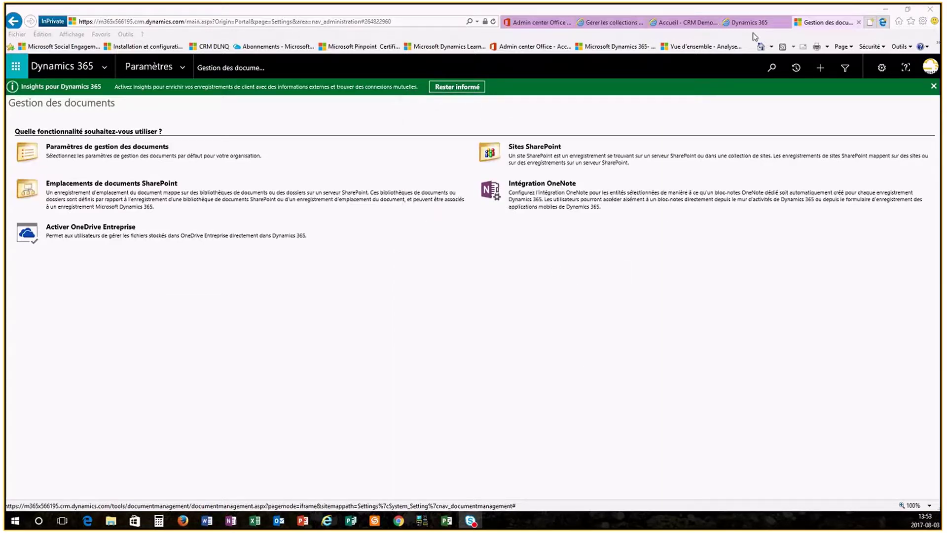
- Switch to the CRM Demo DLNQ SharePoint site, review its site contents and open the Compte document library, dismissing the welcome tour
left_click(684, 22)
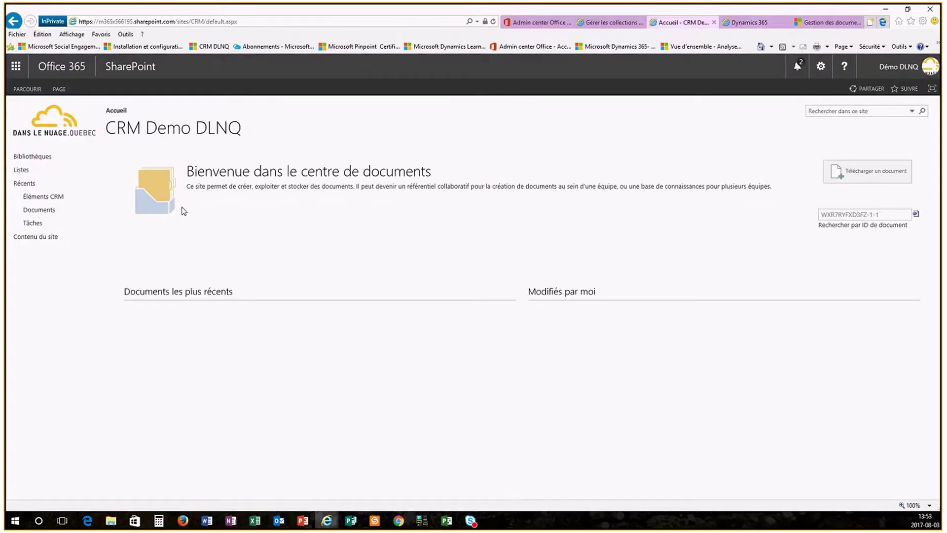
left_click(49, 237)
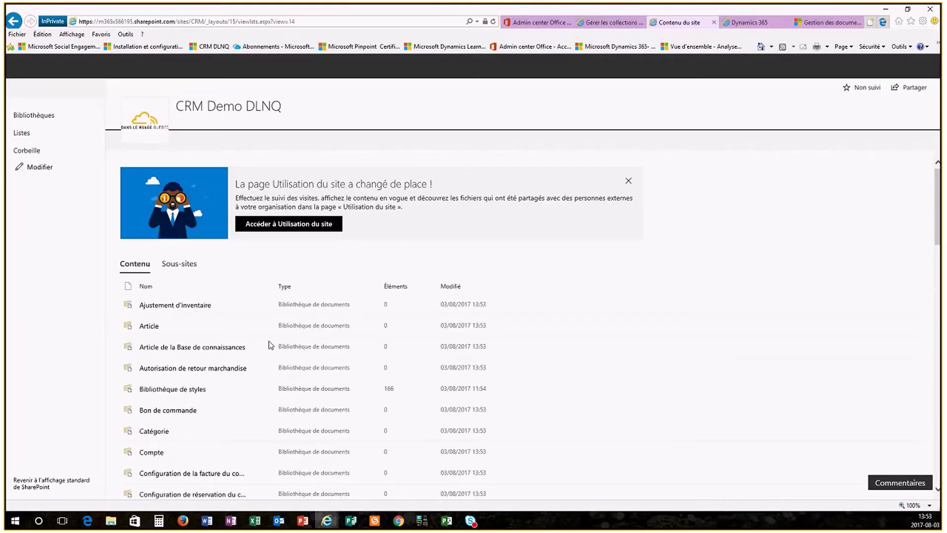
scroll(249, 328, "down", 3)
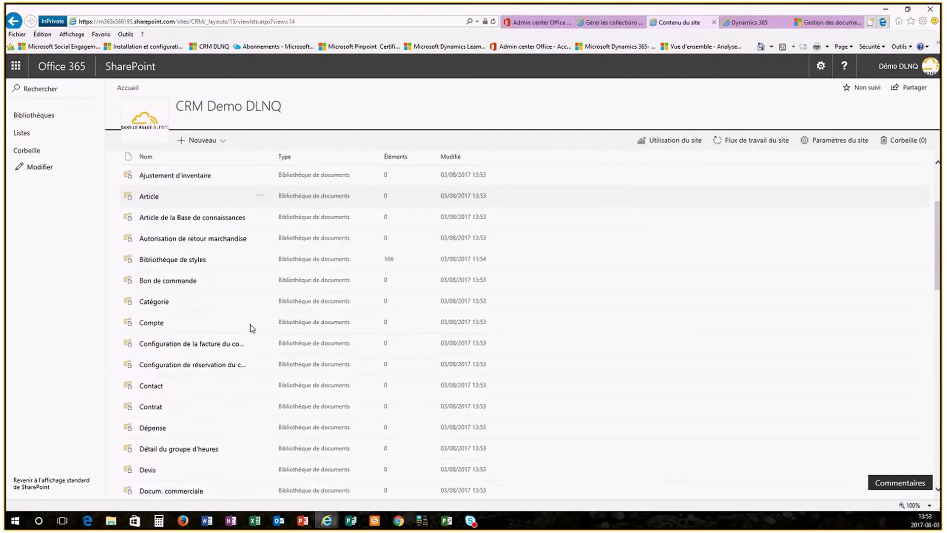
left_click(153, 324)
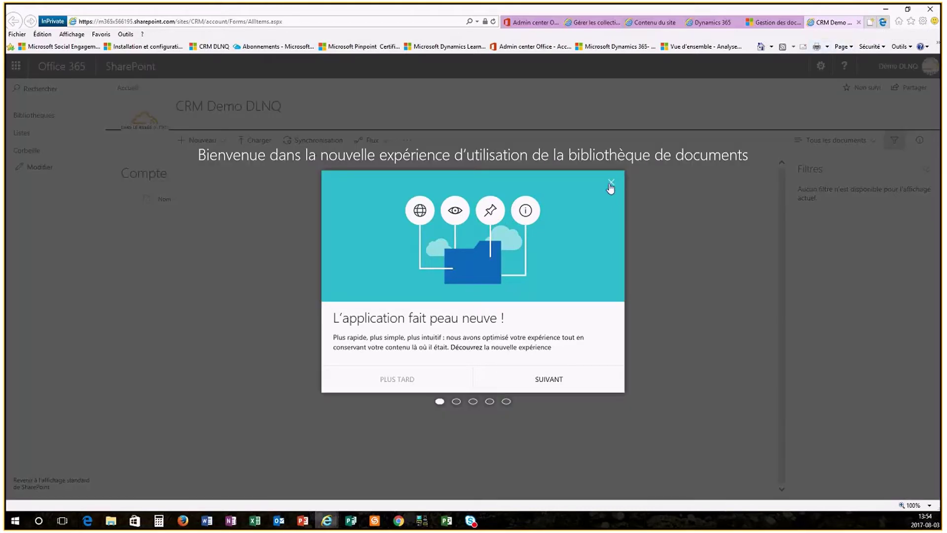
left_click(611, 183)
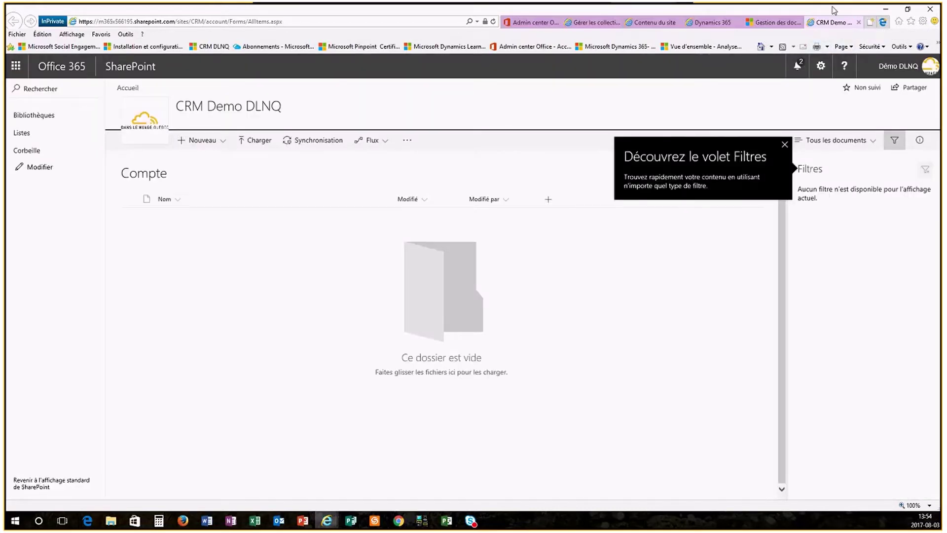
- Return to the Dynamics 365 document management page, and switch to PowerPoint
left_click(774, 22)
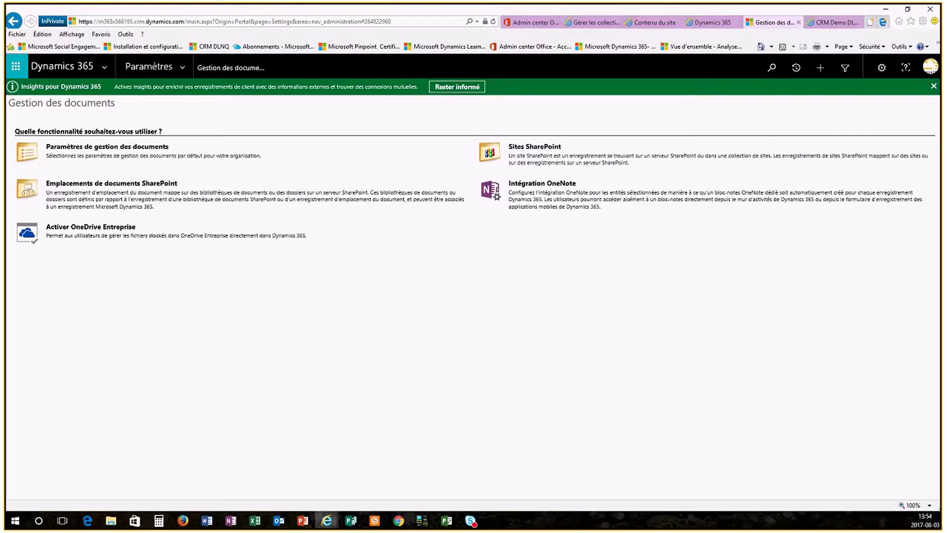
left_click(302, 520)
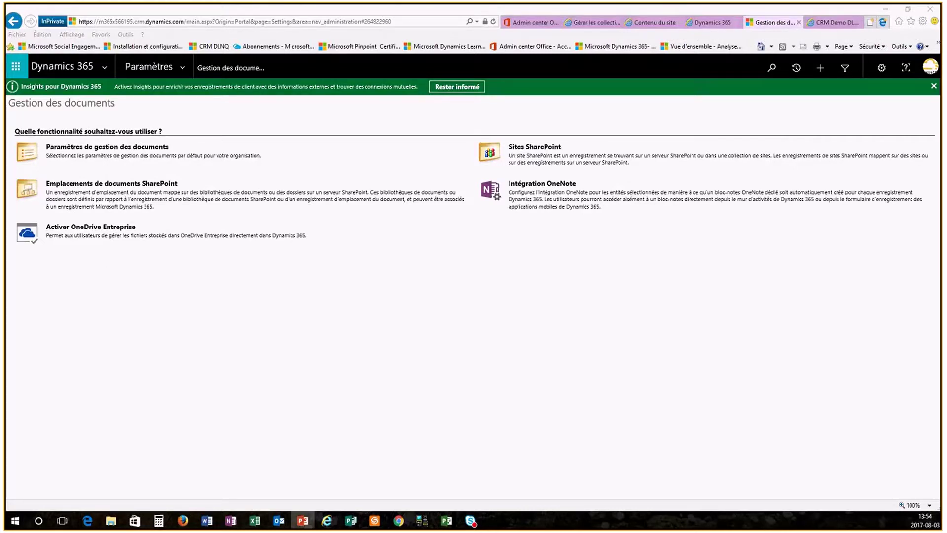